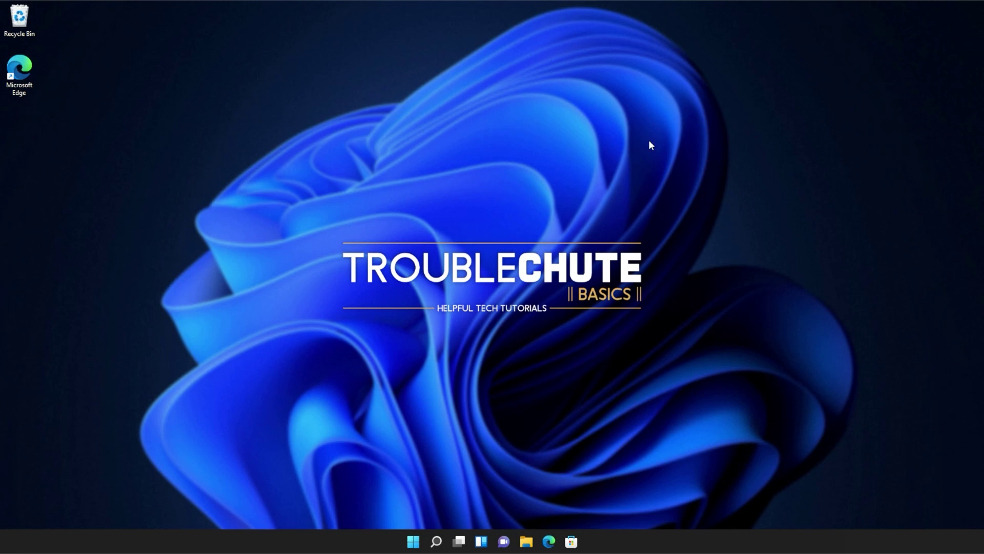
Download vc_redist.x64.exe and vc_redist.x86.exe from the VC++ 2015 Download Center page, allowing multiple downloads.
left_click(551, 542)
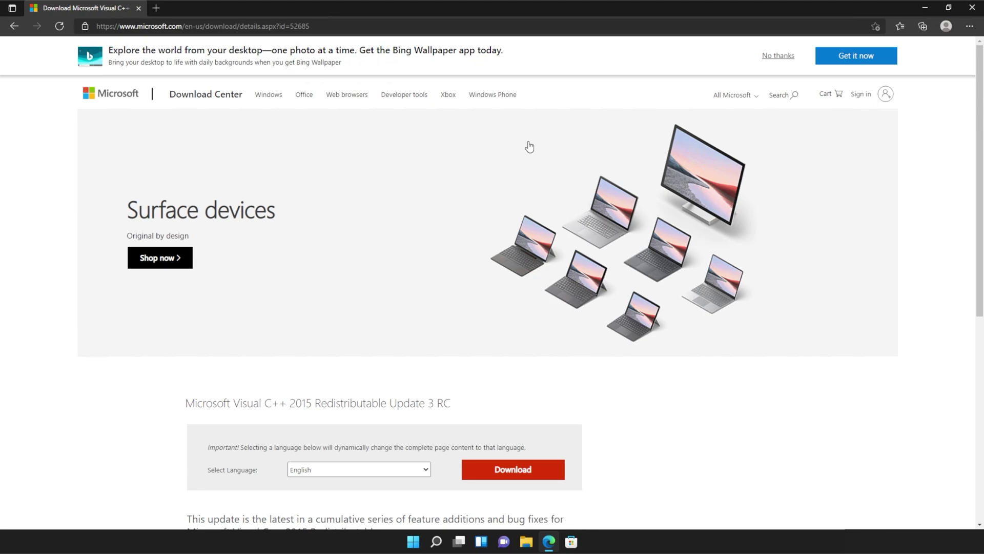
scroll(529, 147, "down", 1)
scroll(529, 154, "down", 1)
scroll(530, 169, "down", 1)
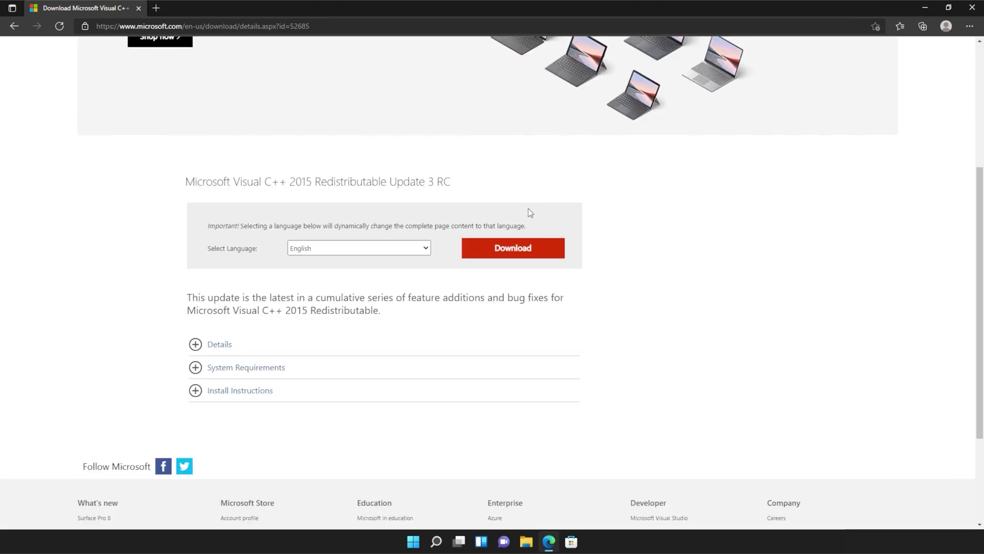
left_click(514, 257)
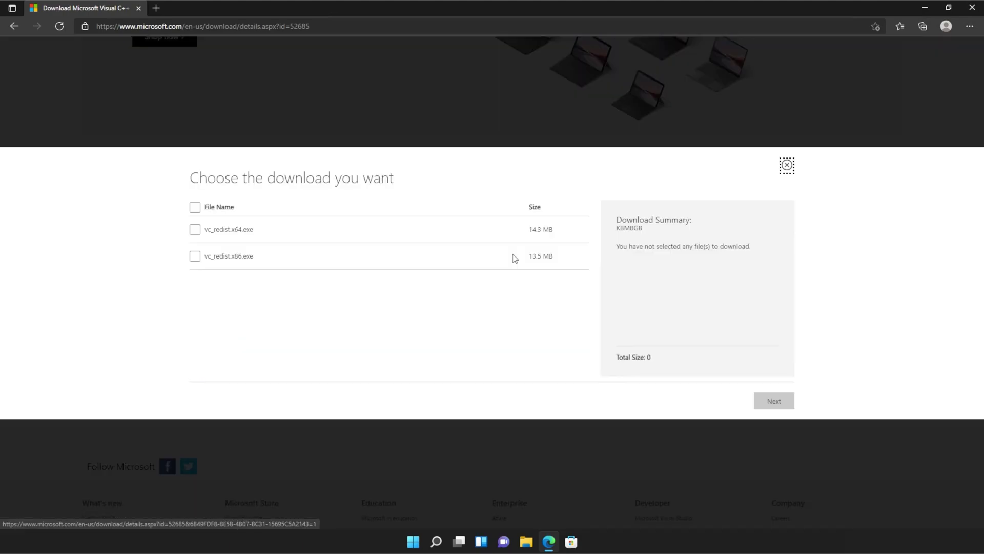
left_click(195, 207)
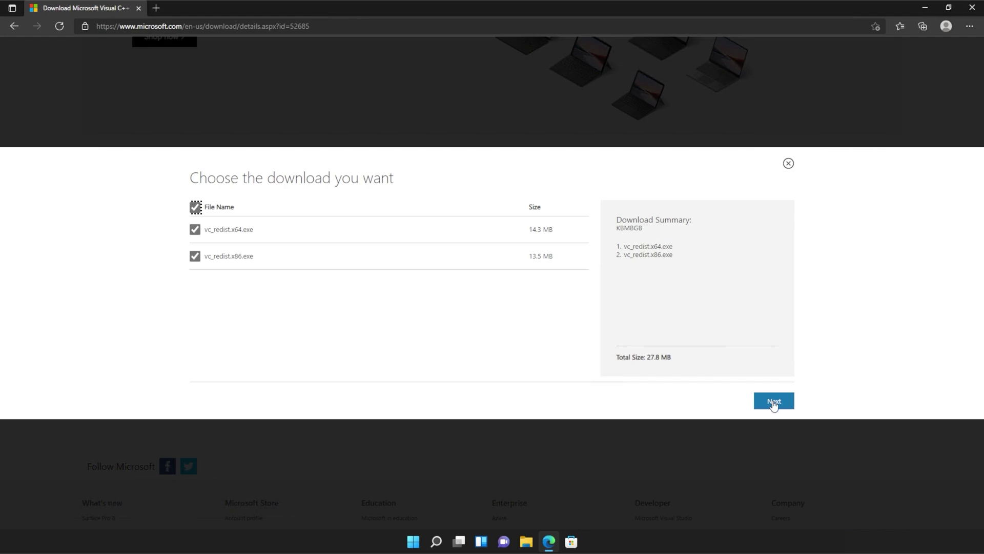
left_click(773, 400)
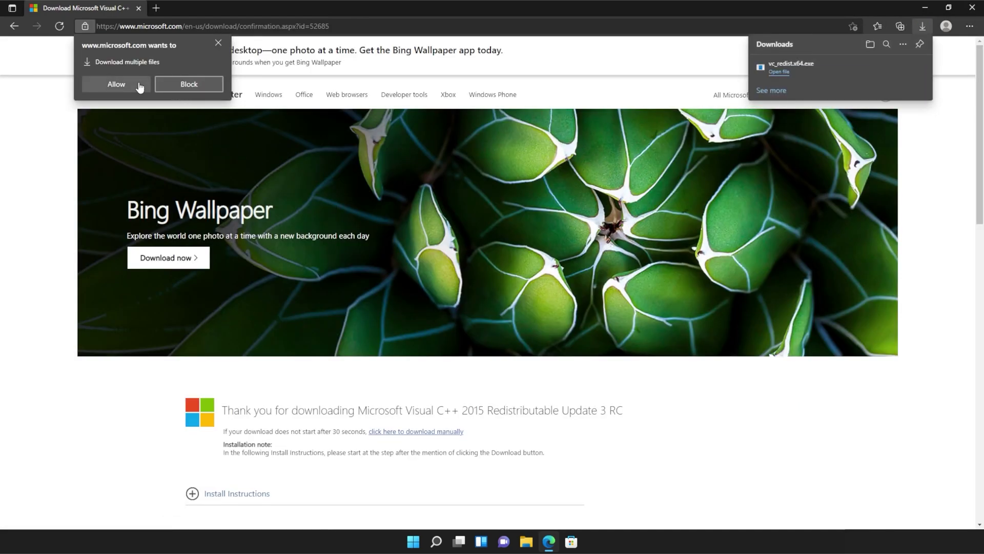
left_click(117, 83)
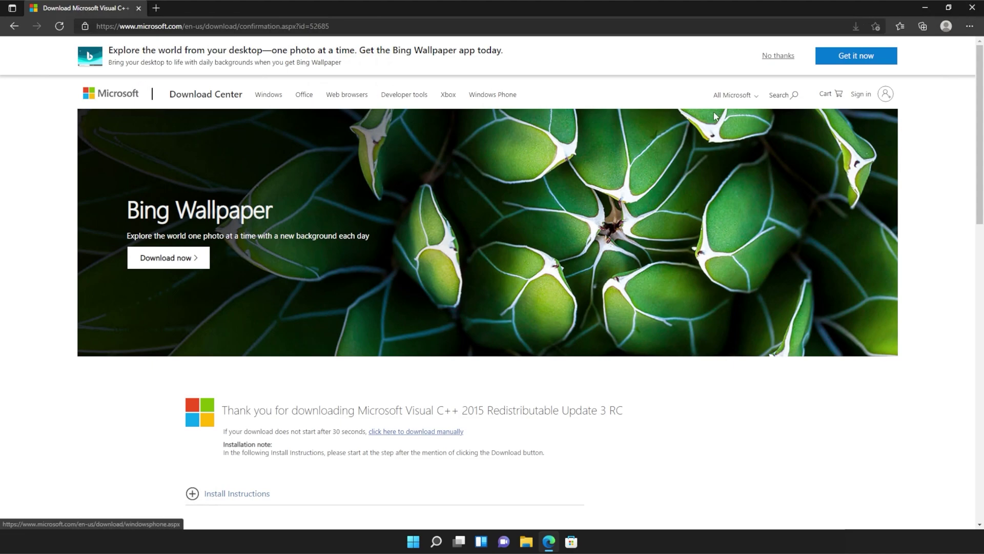
left_click(921, 26)
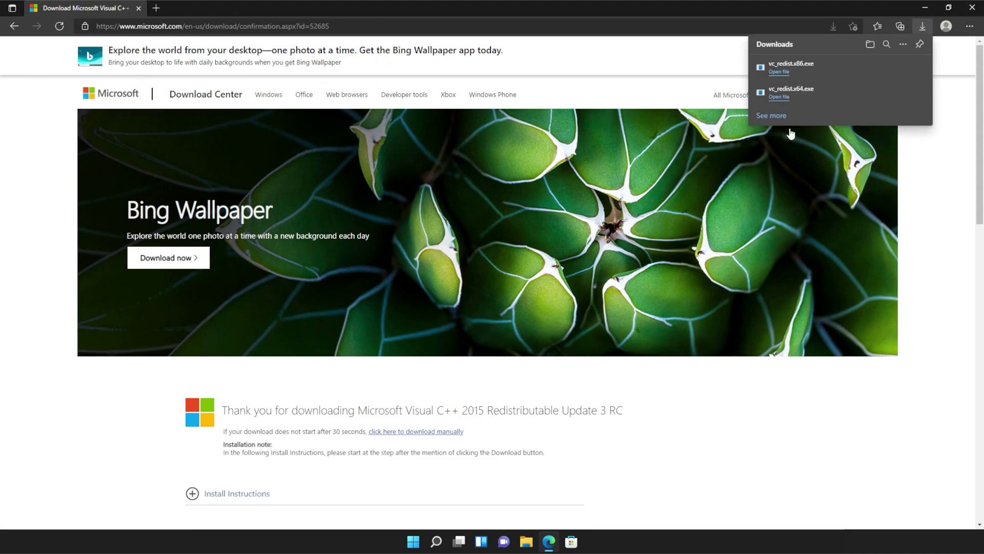
Run vc_redist.x64.exe from Downloads, accept the license, and approve the install.
left_click(823, 102)
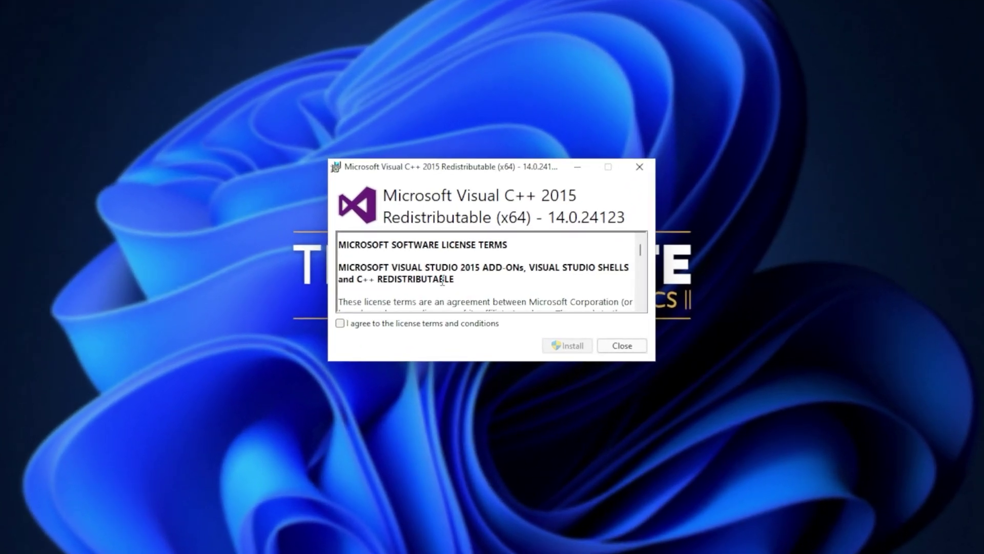
left_click(420, 324)
left_click(569, 346)
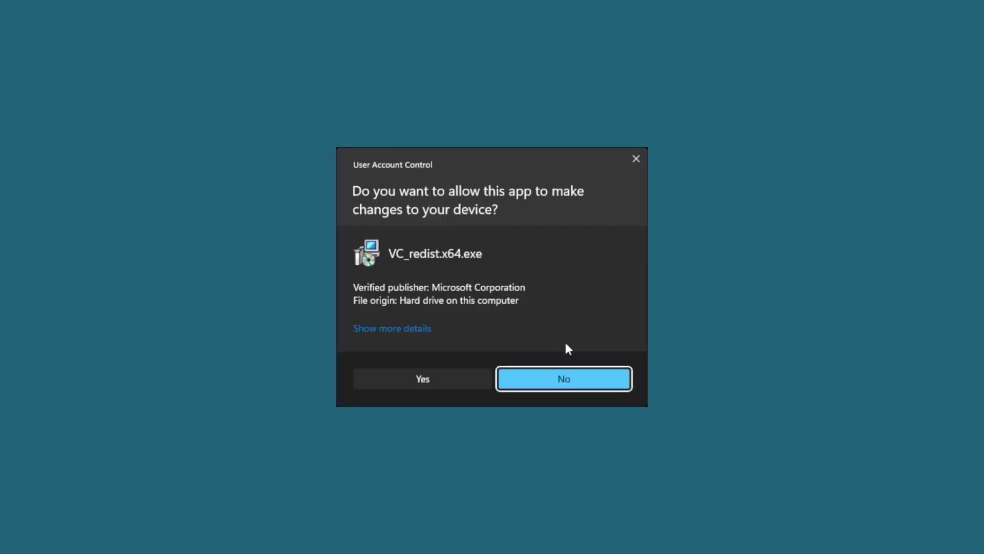
left_click(463, 377)
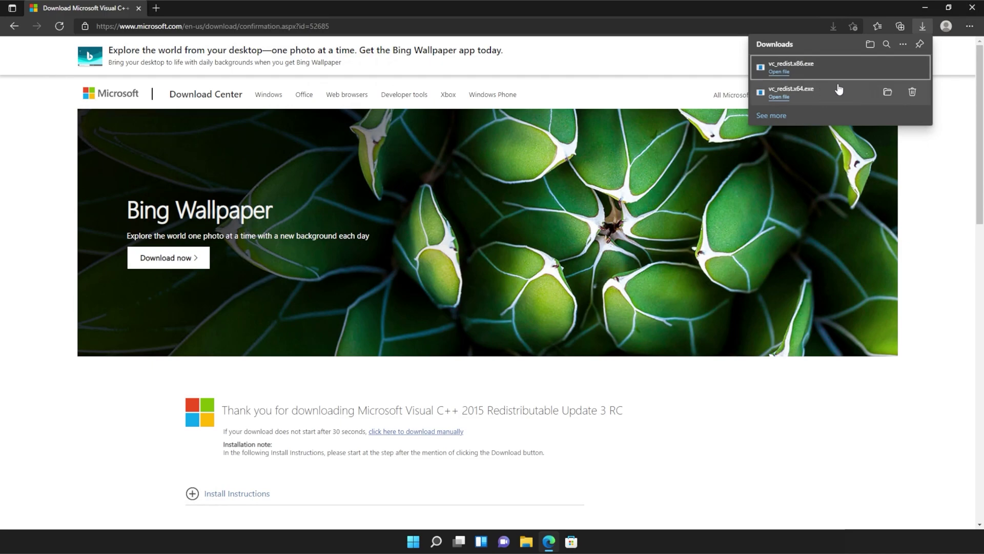
Run vc_redist.x86.exe, accept the license, approve the install, and close the finished installer.
left_click(792, 63)
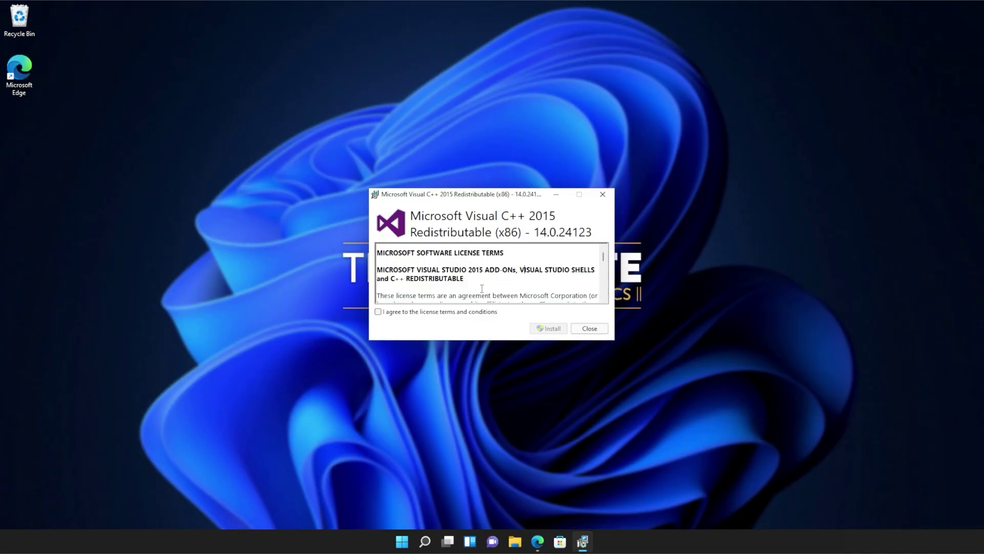
left_click(339, 323)
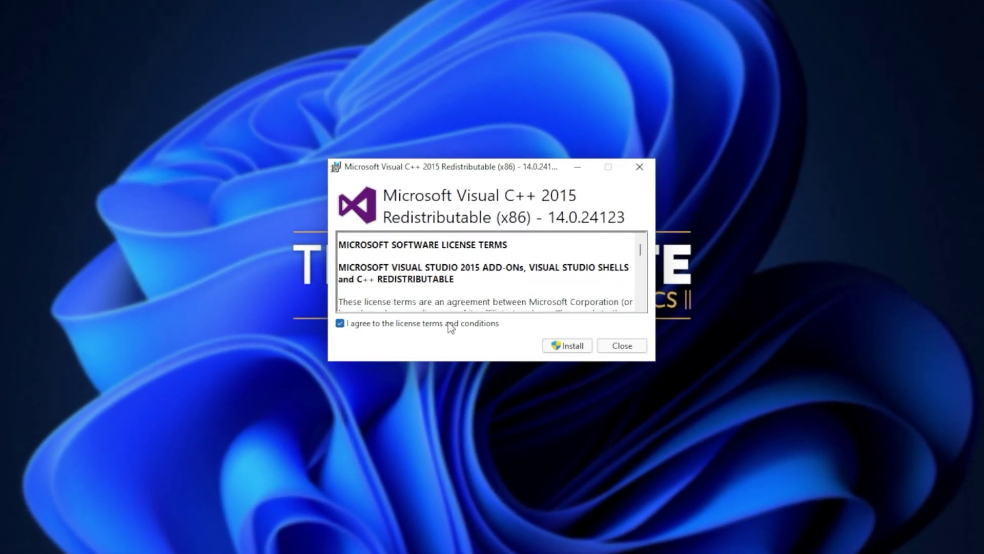
left_click(568, 345)
left_click(457, 379)
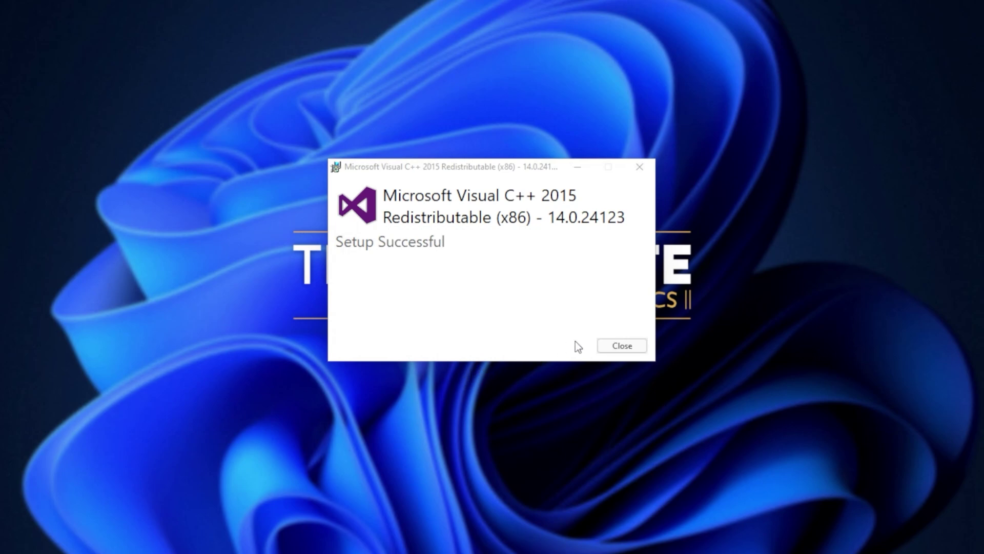
left_click(623, 345)
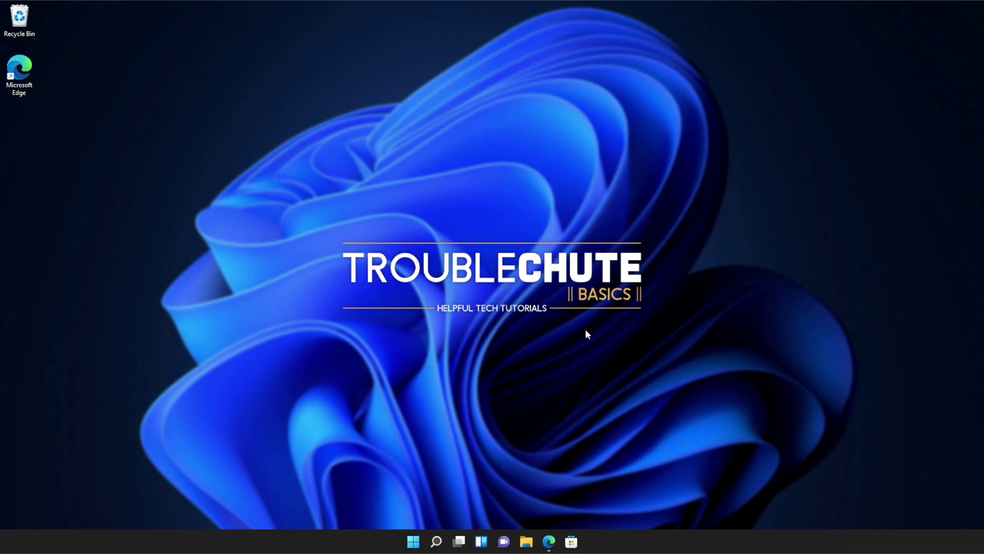
Search the Start menu for cmd and run Command Prompt as administrator.
key("super")
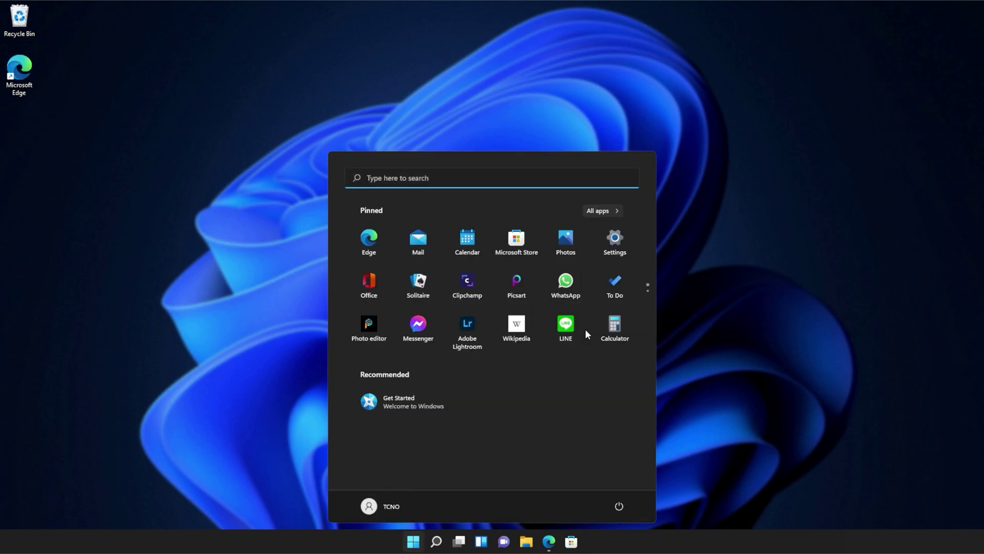
type("cmd")
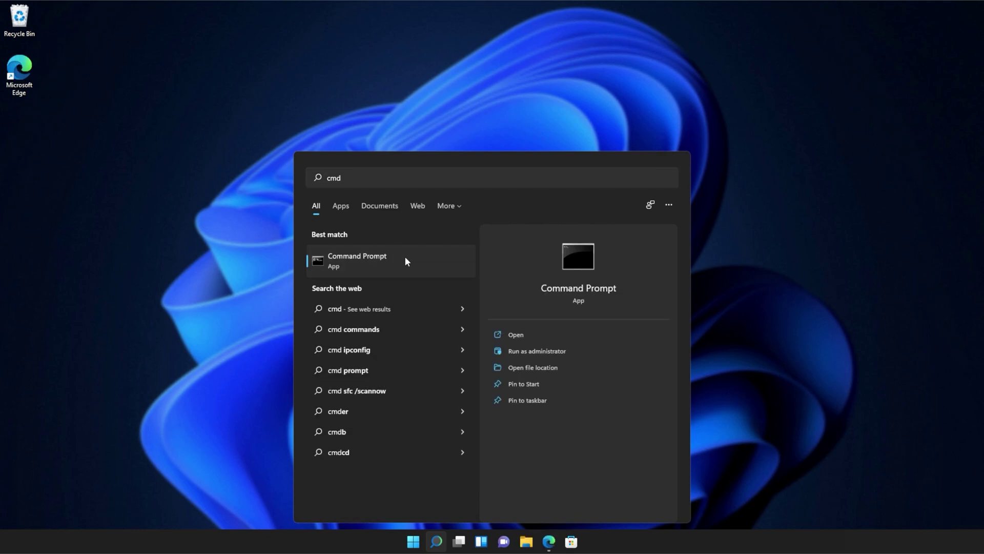
right_click(405, 256)
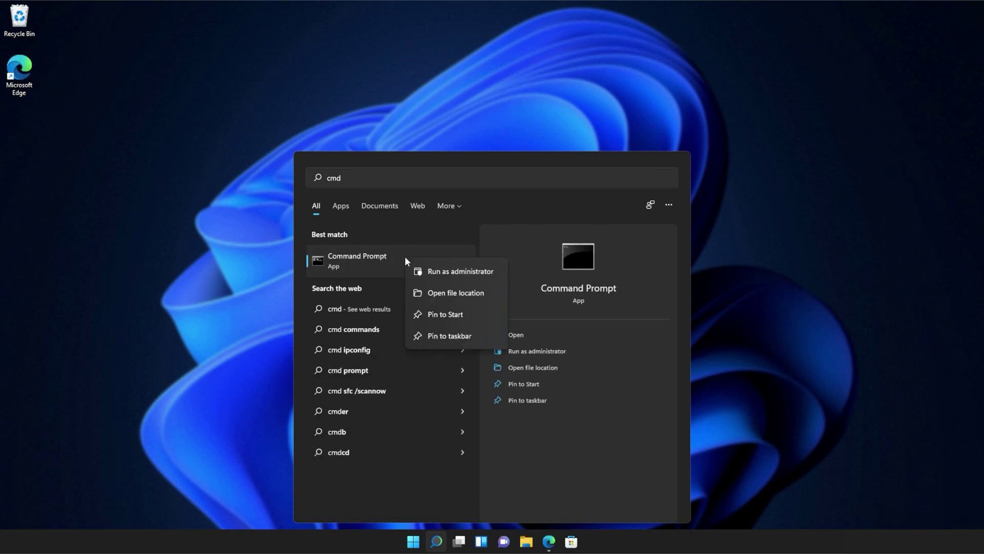
left_click(442, 275)
Approve the elevation, centre the admin console, and run sfc /scannow.
left_click(538, 350)
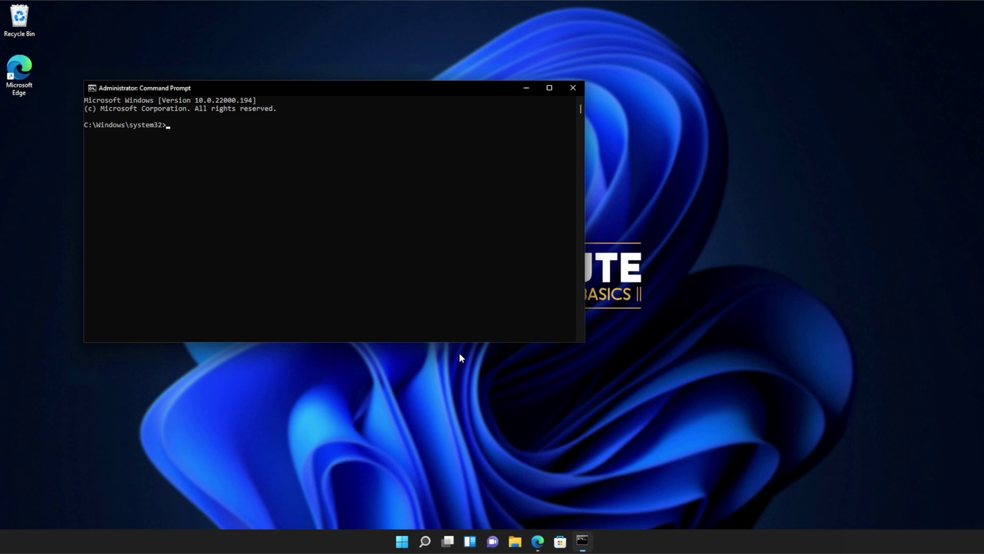
left_click_drag(450, 100, 607, 150)
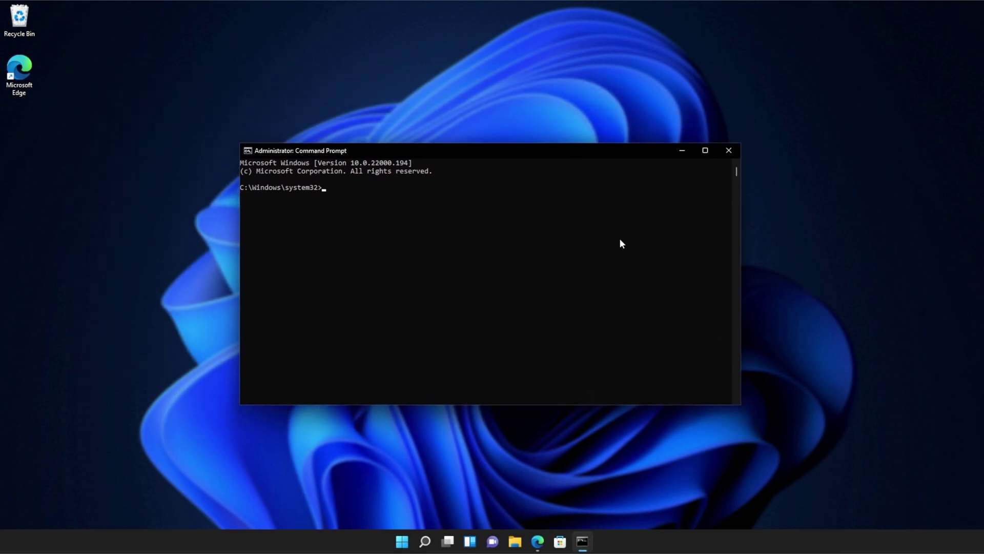
type("sfc")
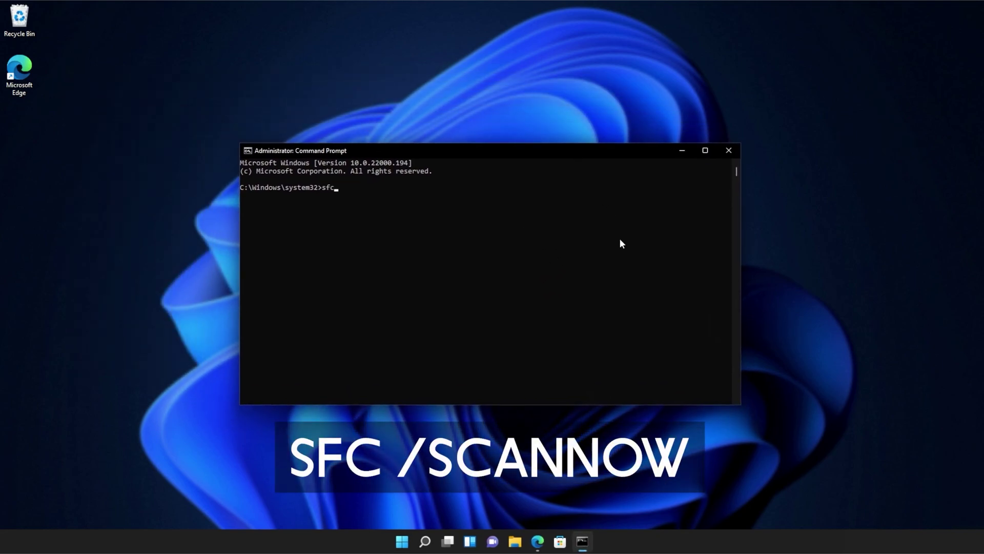
type(" /scan")
type("now")
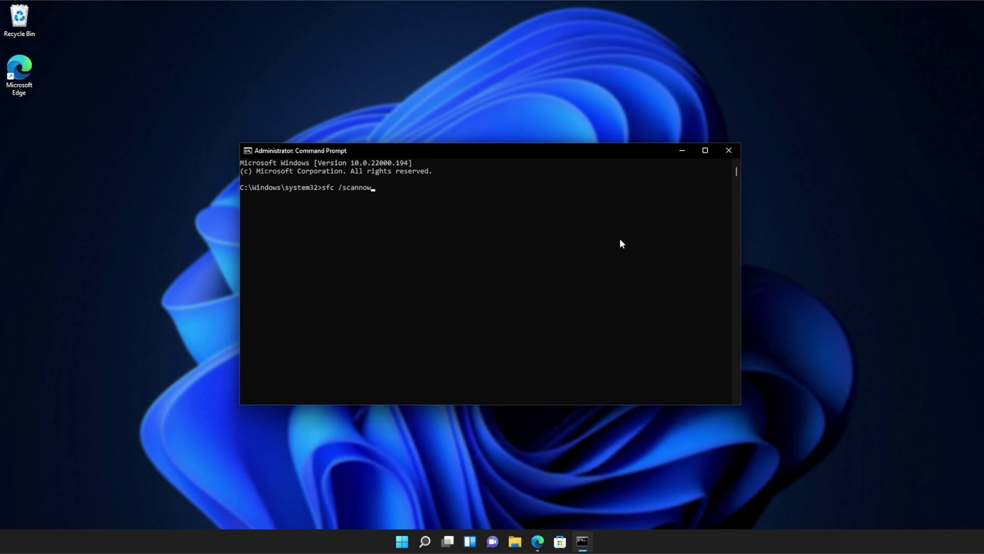
key("Return")
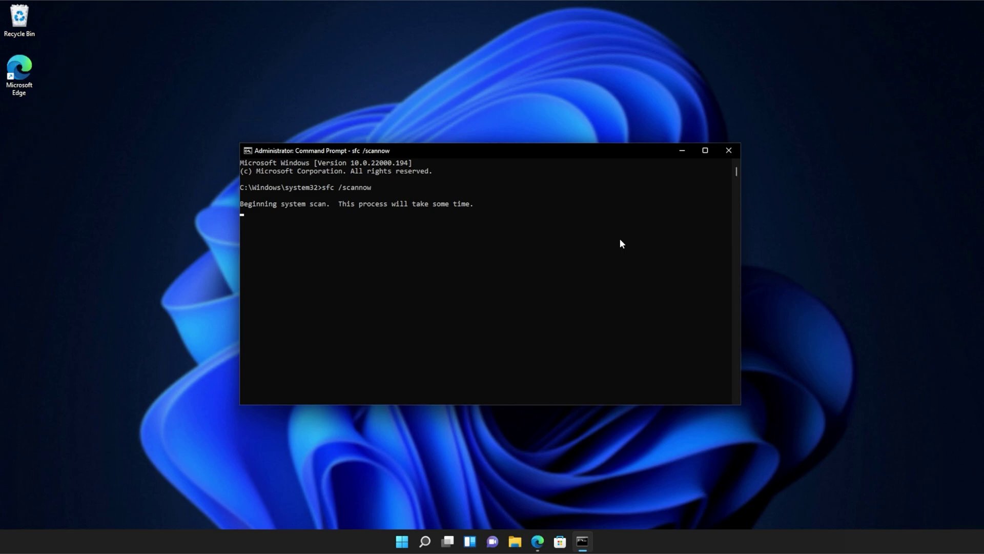